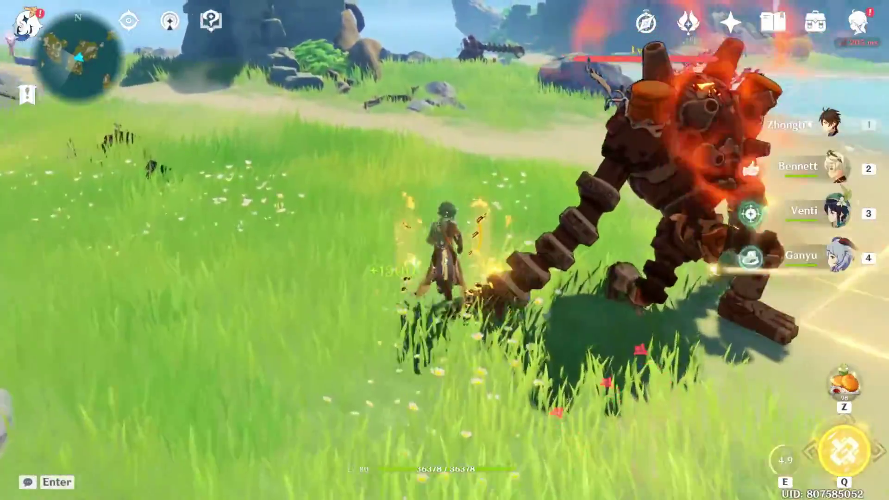
Switch to Bennett, approach the group of Ruin Guards, and cast his Elemental Burst among them.
key(a)
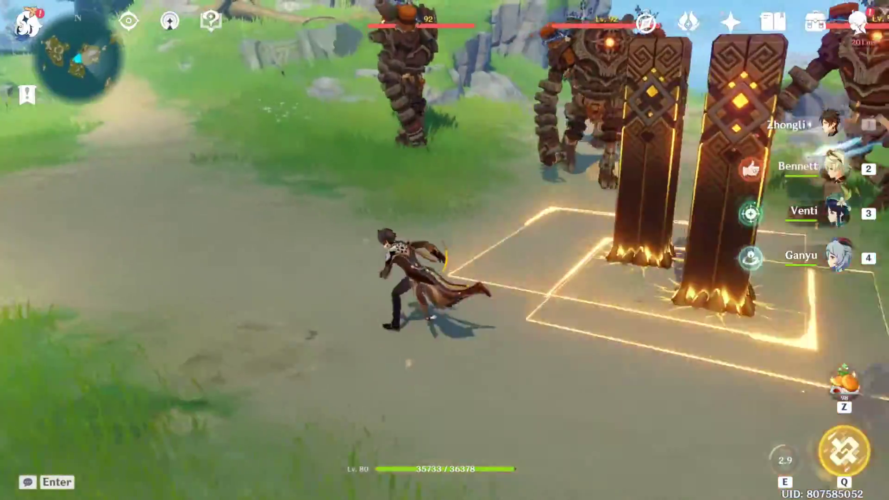
key(2)
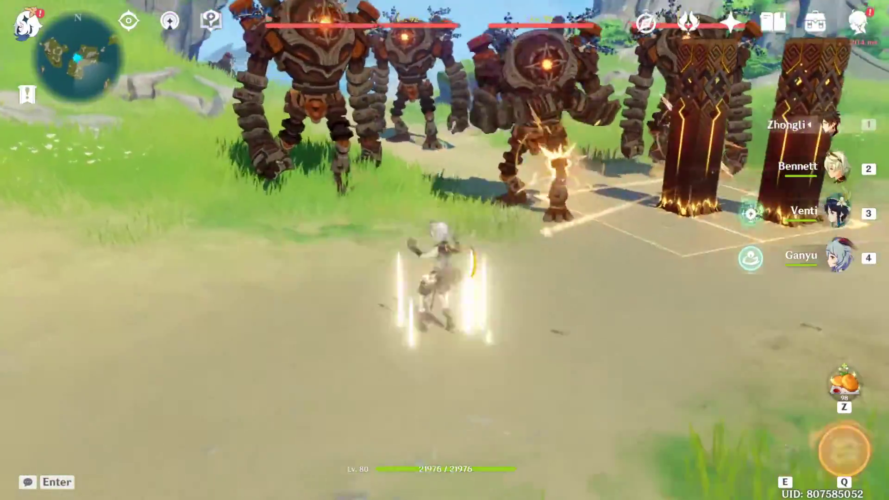
key(w)
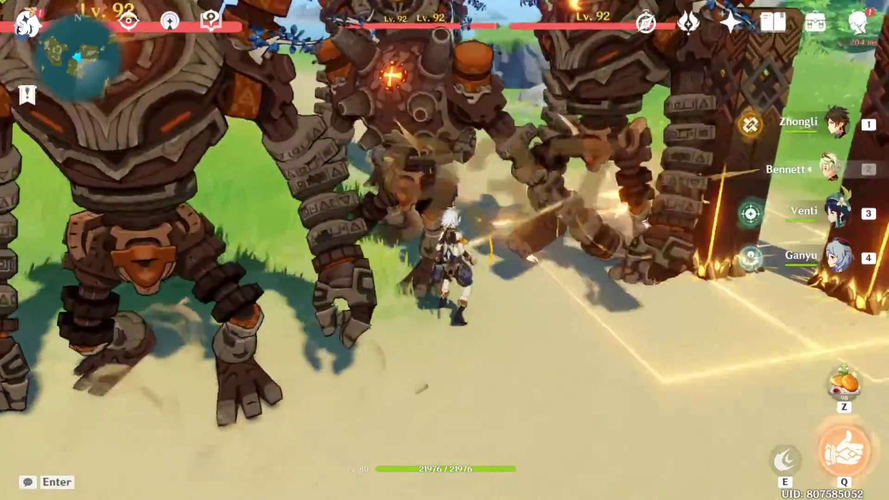
key(q)
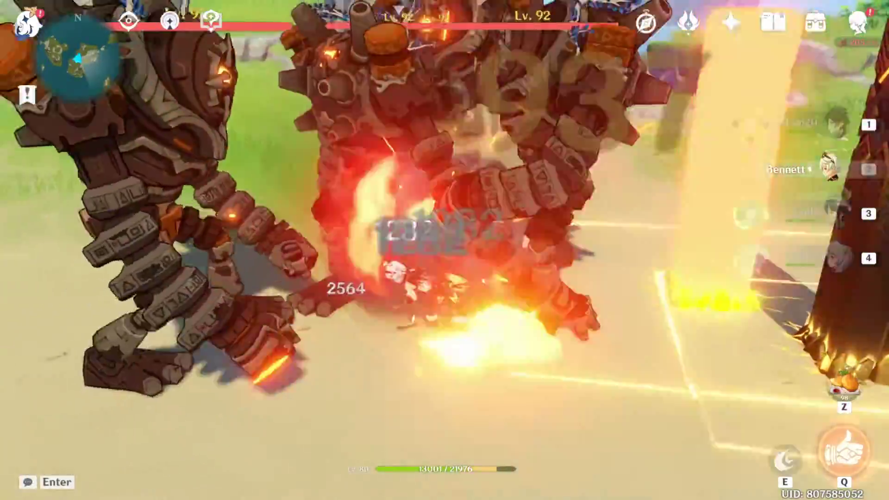
key(q)
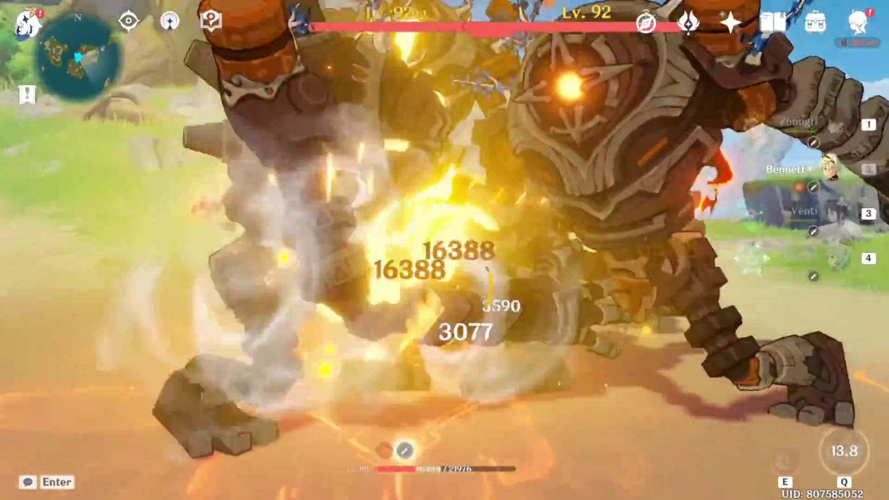
Back away from the Ruin Guards as Zhongli and cast Venti's Elemental Burst on them before returning to Zhongli.
key(s)
key(1)
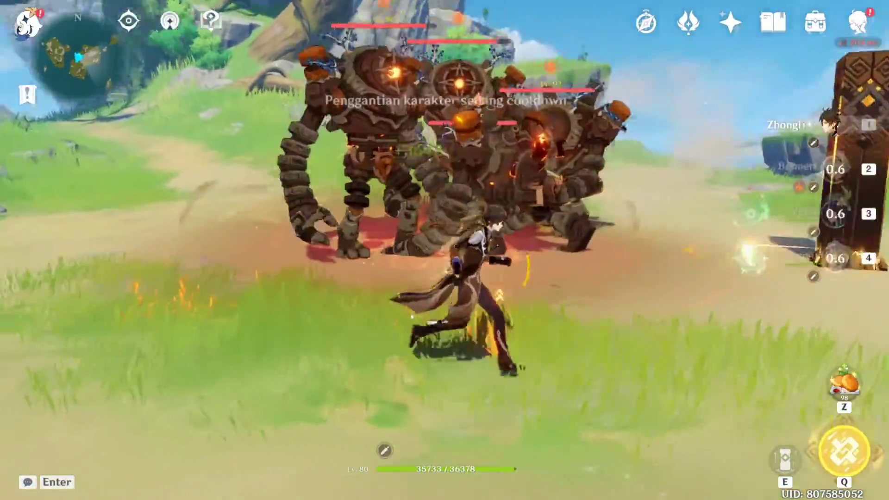
key(3)
key(q)
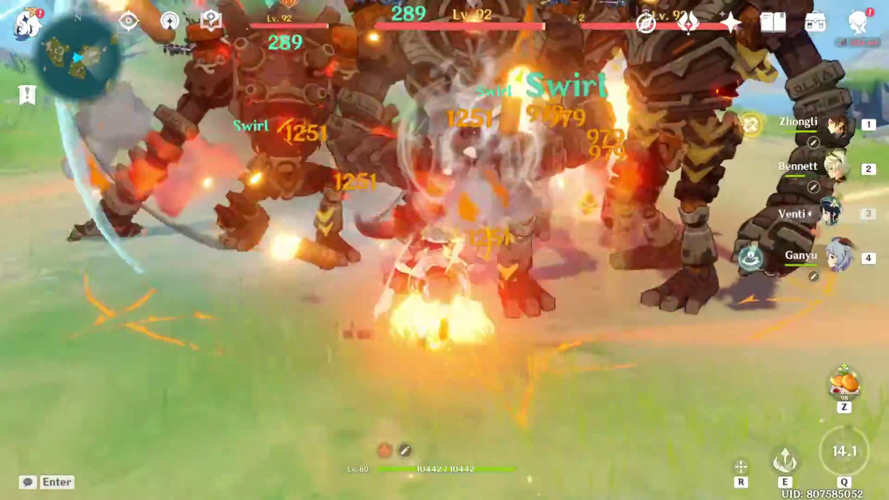
key(1)
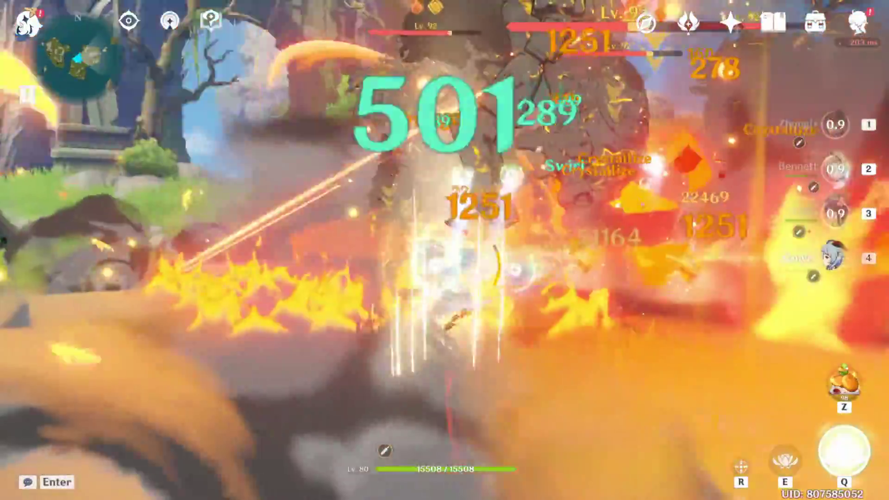
Switch to Ganyu and fire aimed shots at the Ruin Guards.
key(4)
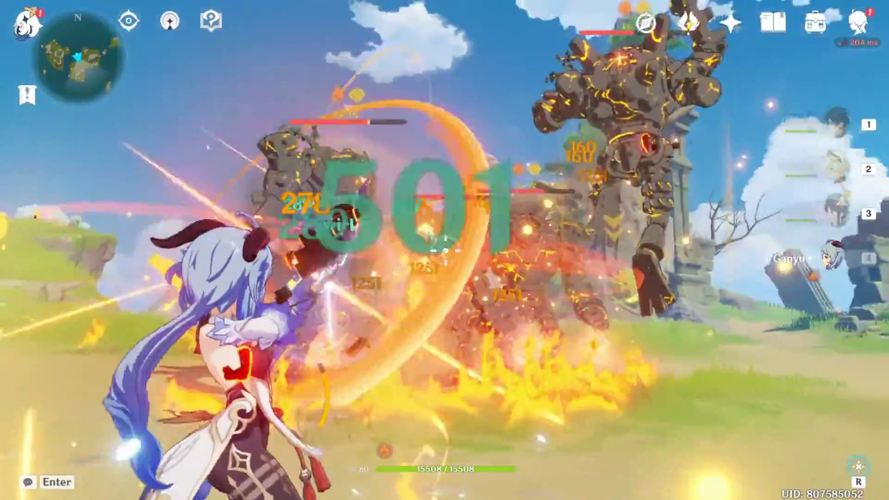
key(r)
key(a)
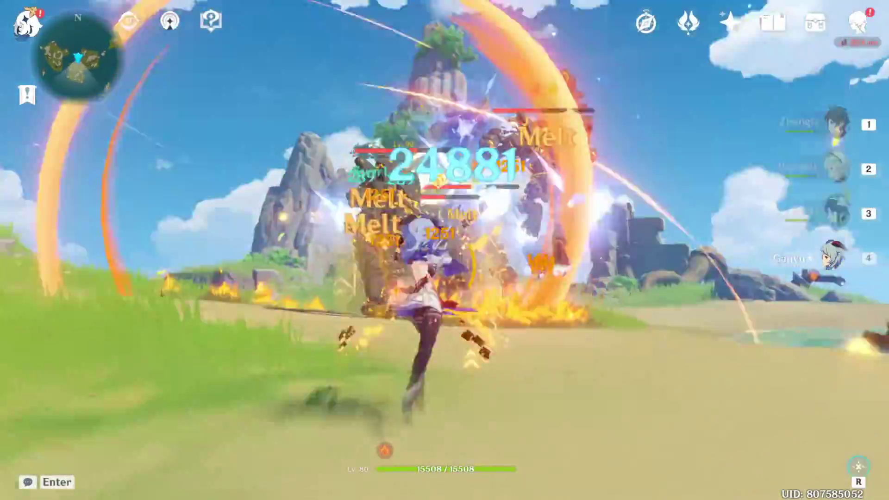
key(r)
key(r)
key(e)
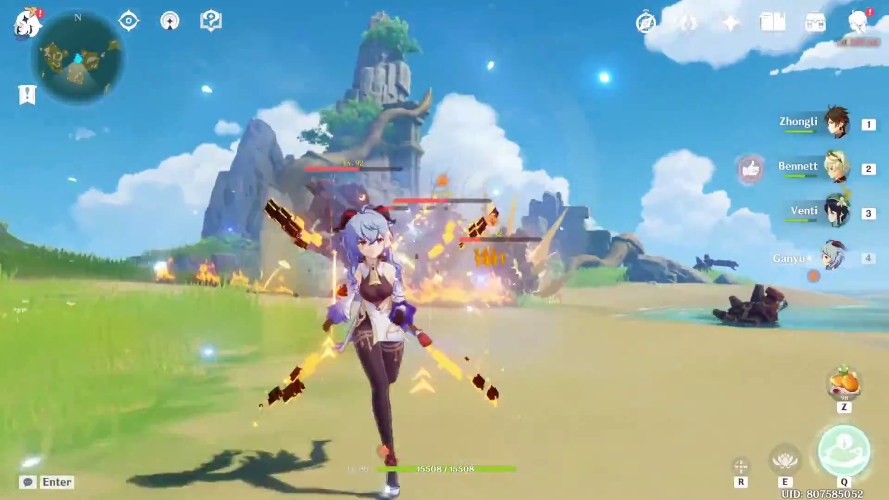
key(r)
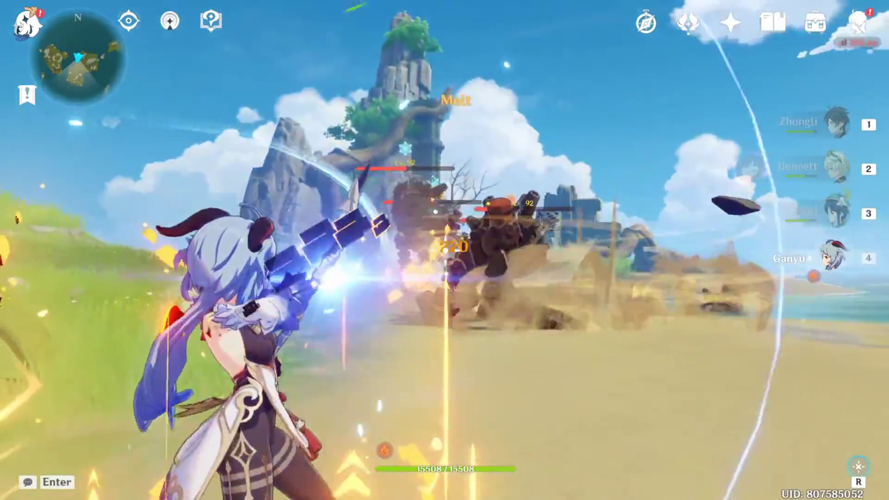
Switch briefly to Bennett, then return to Ganyu and aim at the Ruin Guards again.
key(2)
key(4)
key(r)
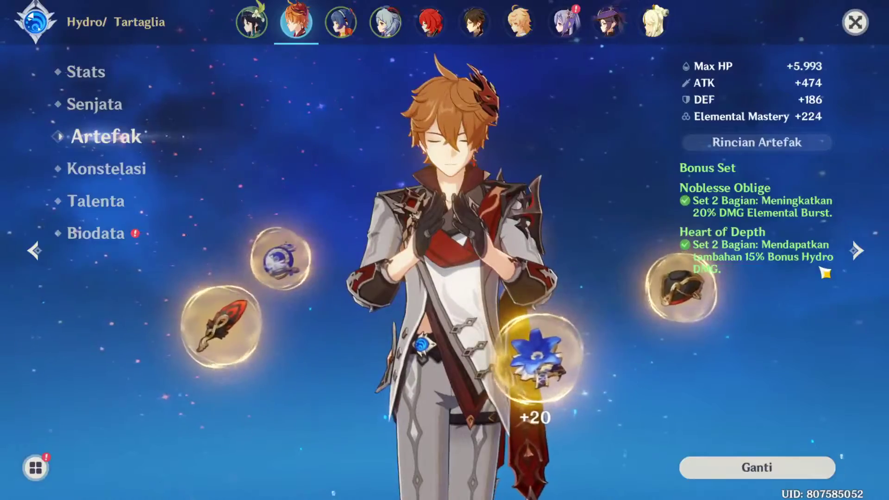
Review the weapon details of Tartaglia, Xiangling and Ganyu.
click(95, 104)
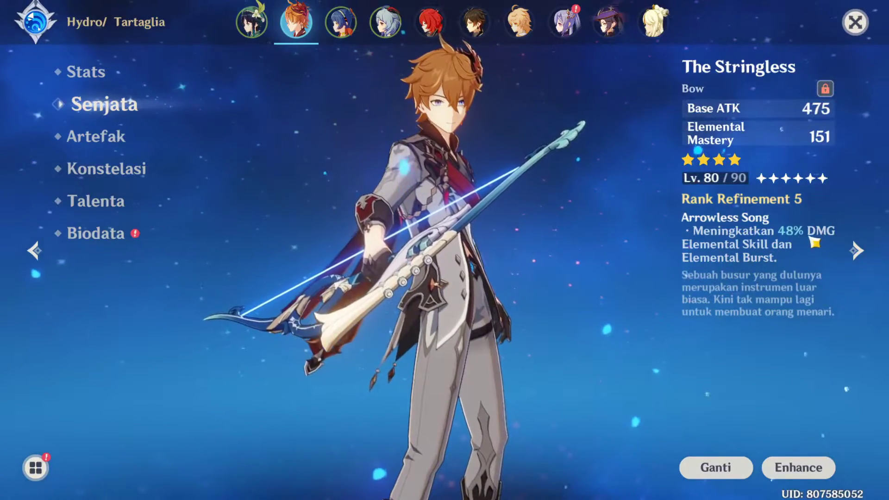
click(351, 29)
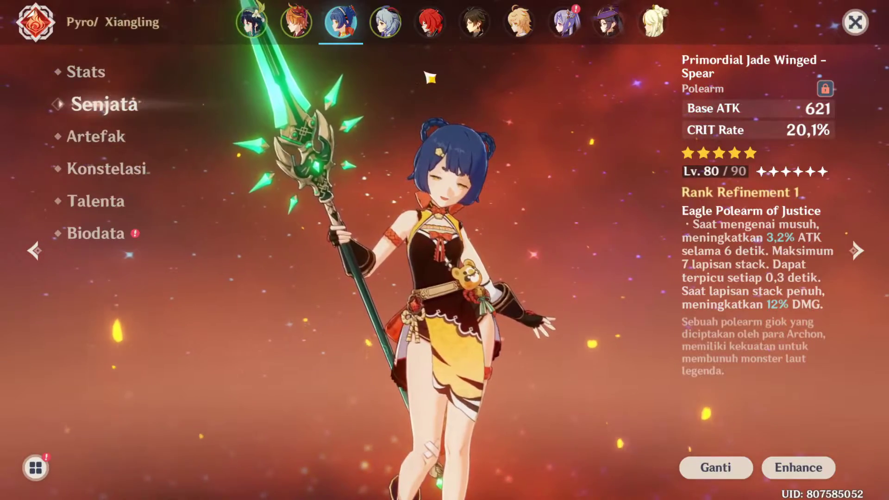
click(388, 33)
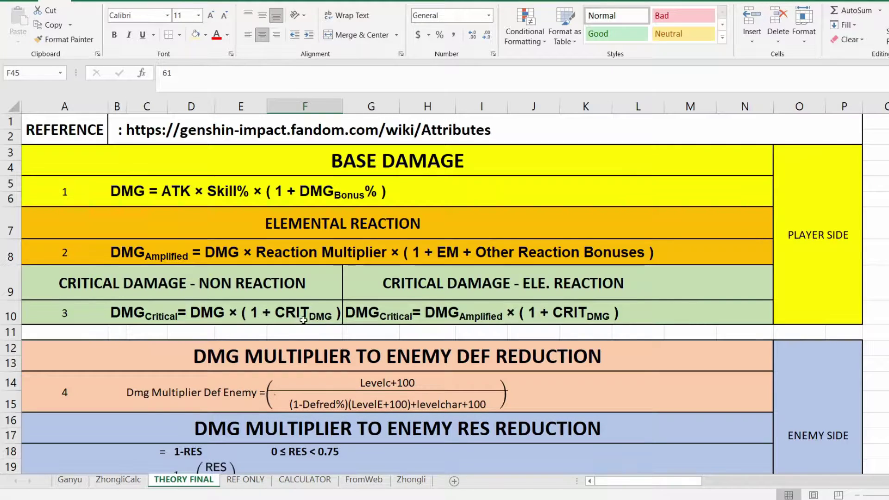
Read the damage formulas in the THEORY FINAL worksheet, from critical damage through enemy reductions to the general equation.
scroll(307, 321, down, 3)
scroll(306, 319, down, 1)
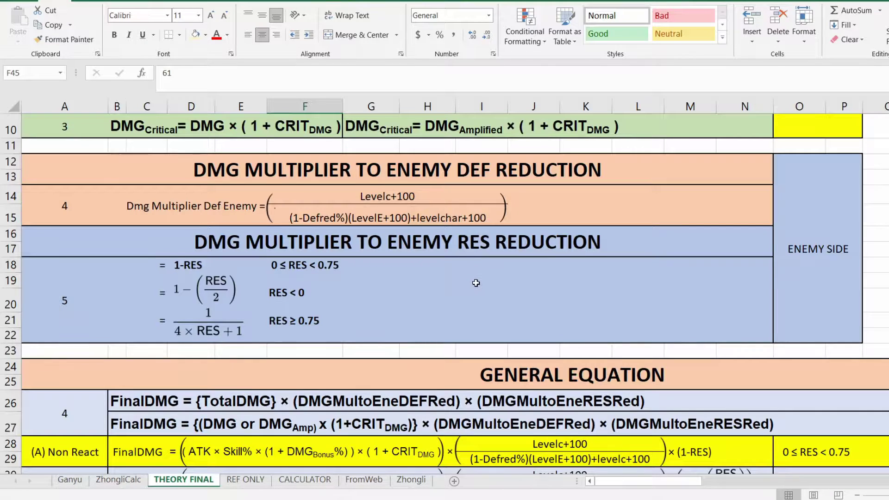
scroll(307, 277, down, 4)
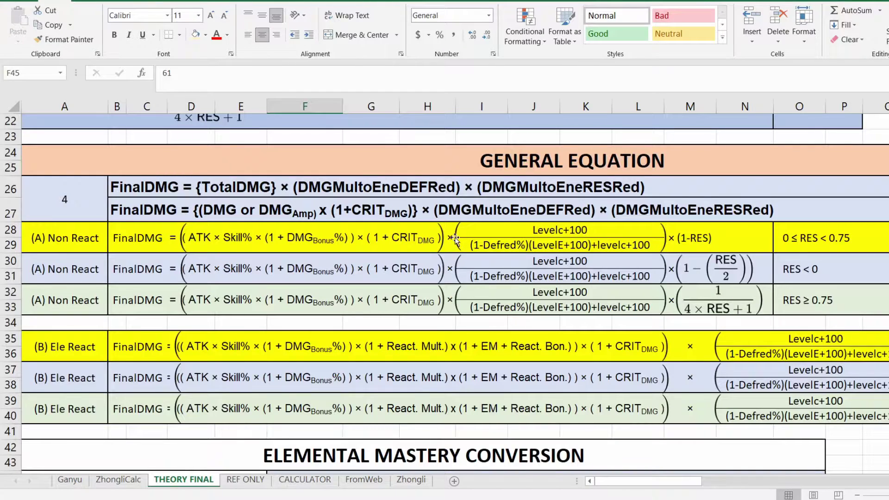
scroll(314, 240, down, 3)
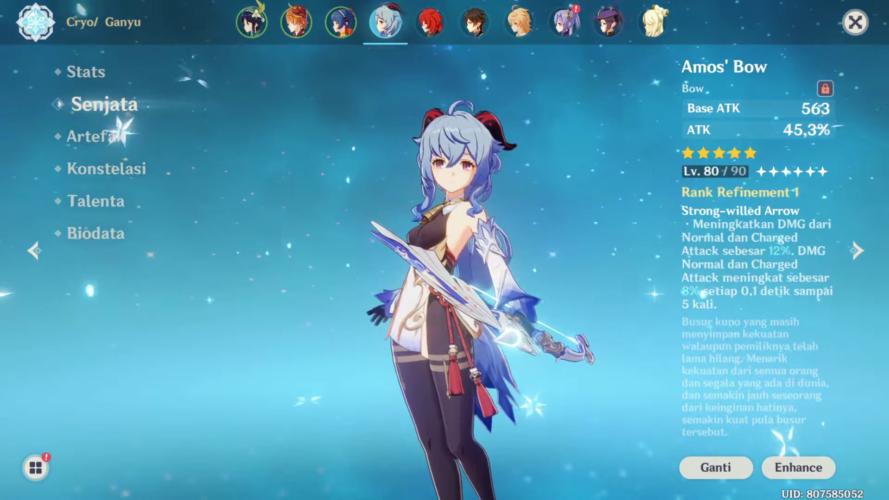
Review Ganyu's character stats, weapon, artifacts and constellation.
click(85, 74)
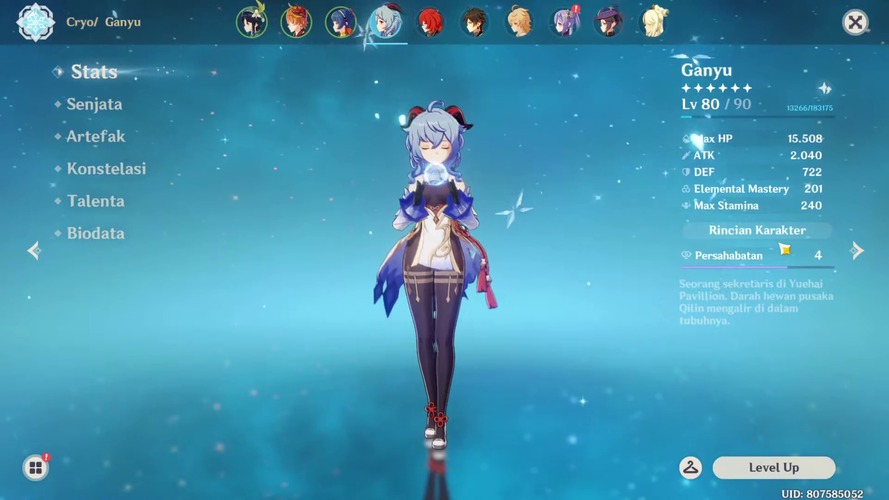
click(100, 105)
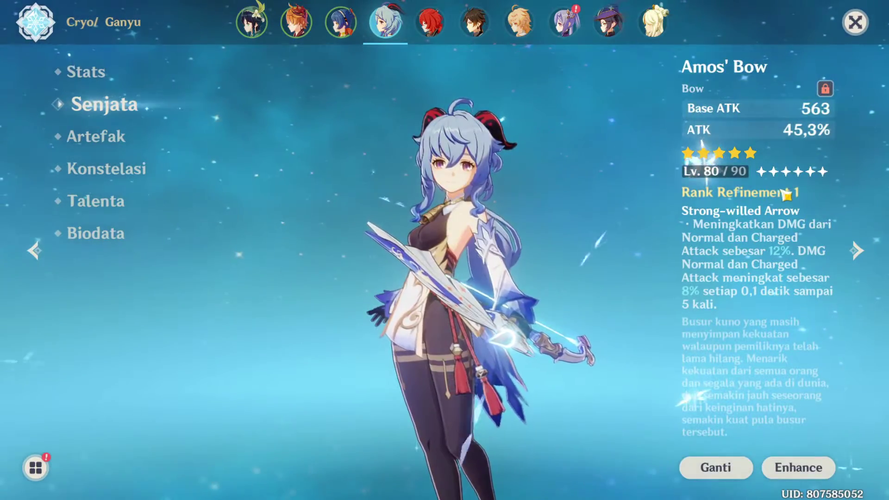
click(97, 137)
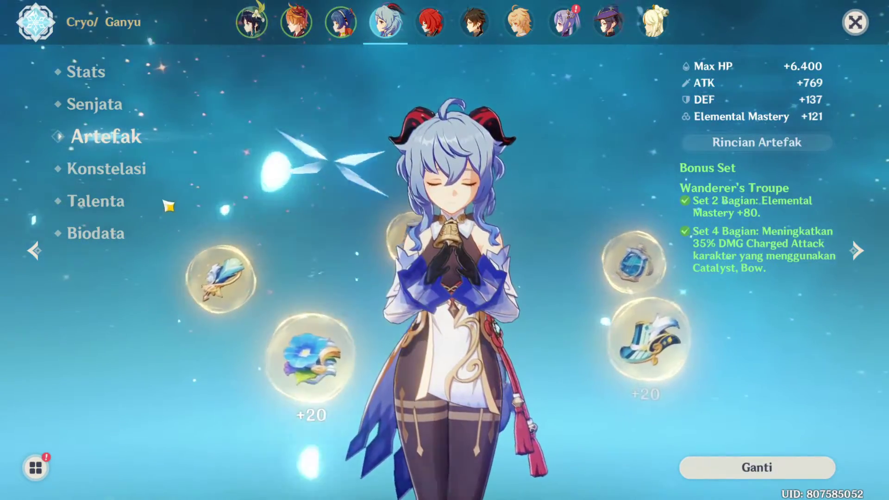
click(153, 207)
click(124, 173)
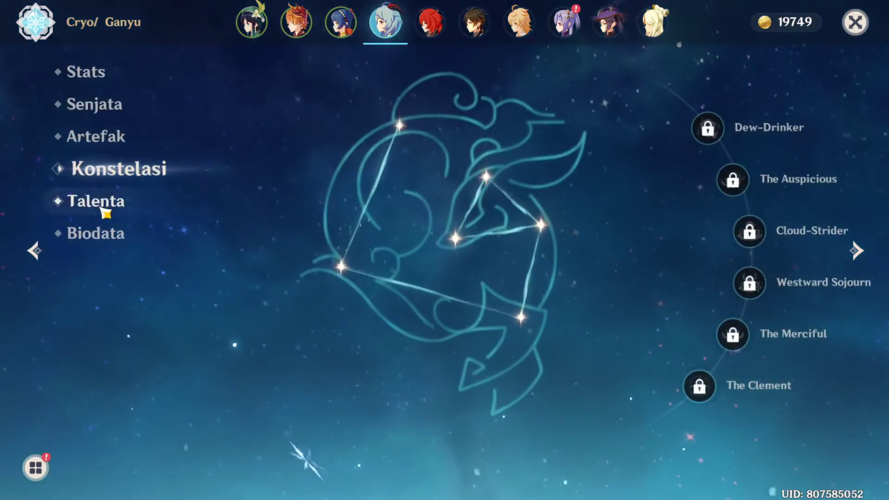
Examine the skill stats of Ganyu's Normal Attack: Liutian Archery talent, and close its details.
click(103, 204)
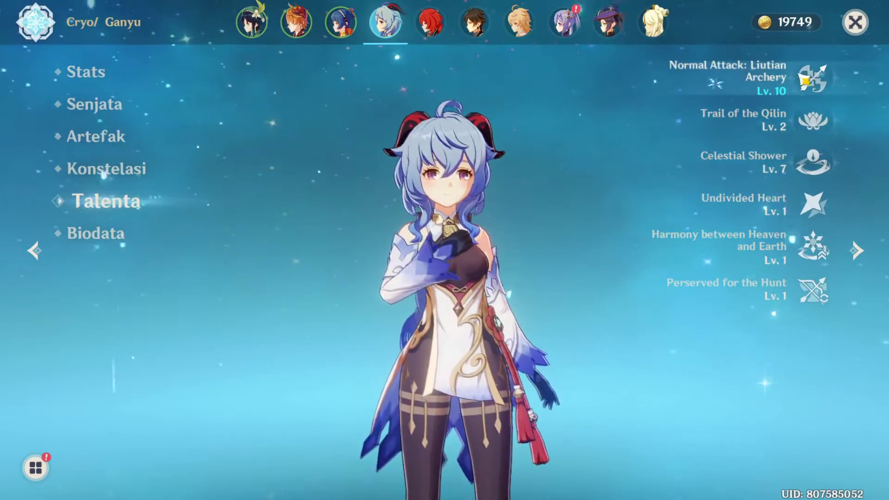
click(805, 80)
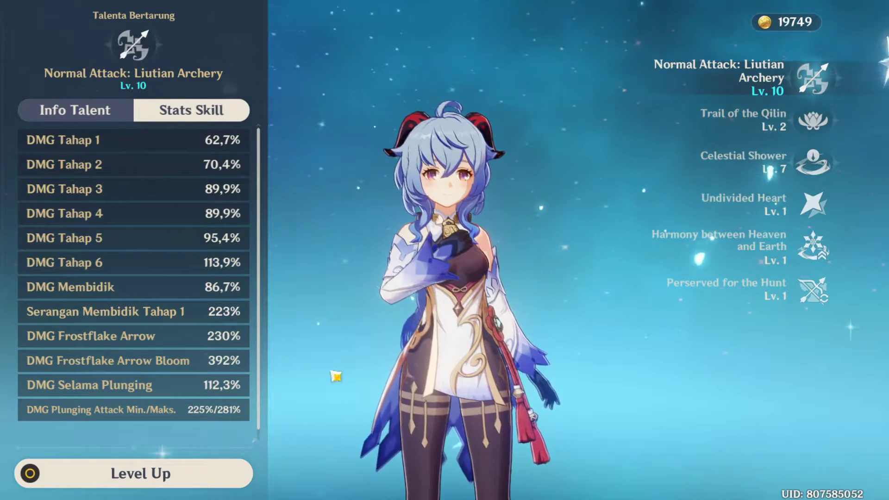
click(335, 375)
Examine Ganyu's detailed character attributes, from the base and advanced stats down to the elemental bonuses.
click(92, 73)
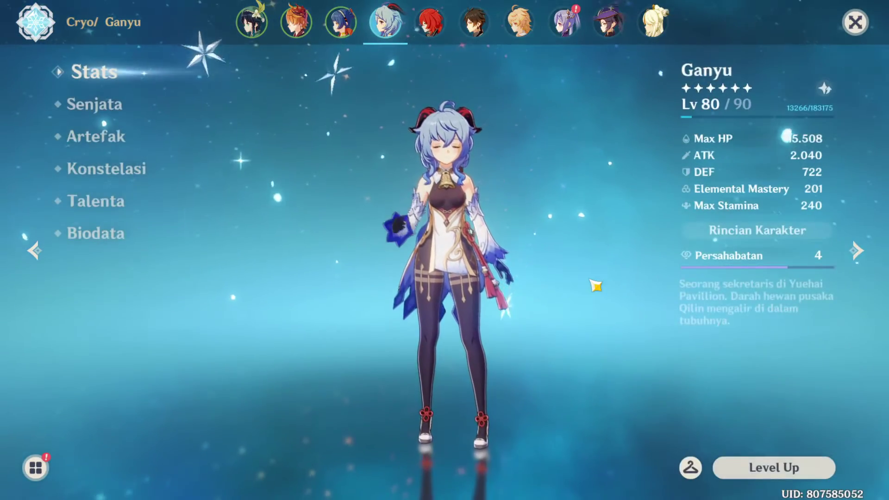
click(811, 238)
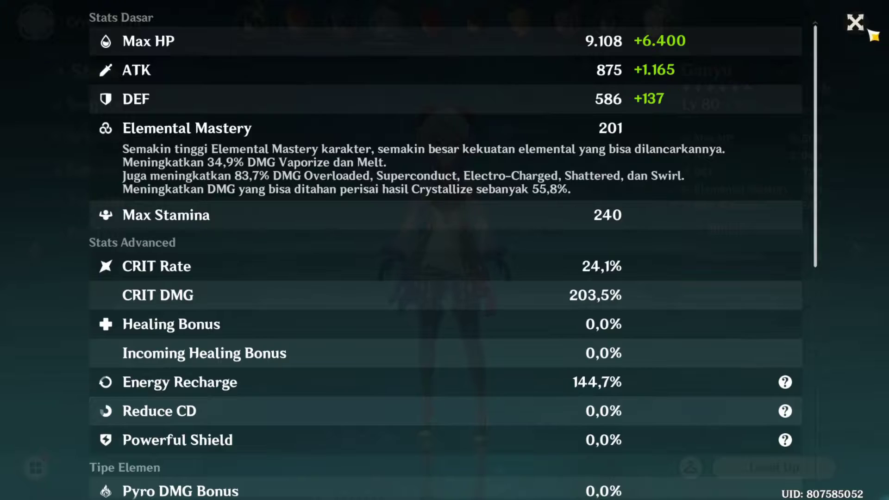
click(854, 21)
click(757, 230)
scroll(612, 306, down, 5)
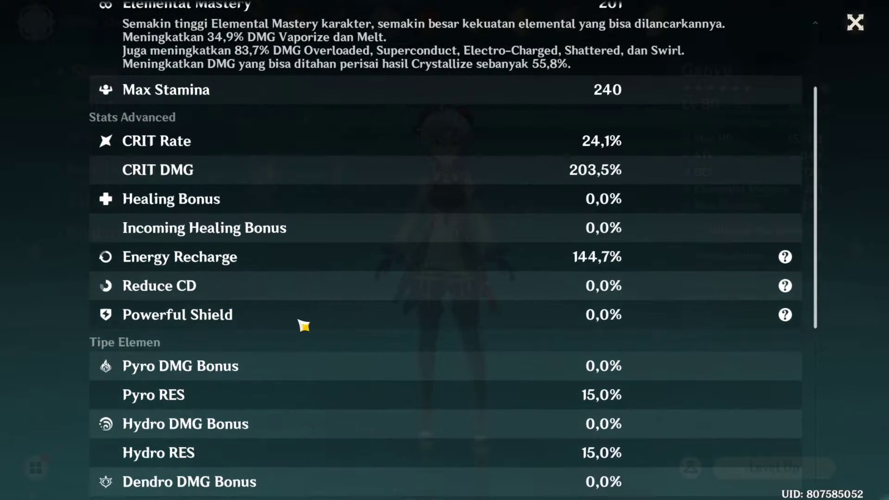
scroll(280, 345, down, 8)
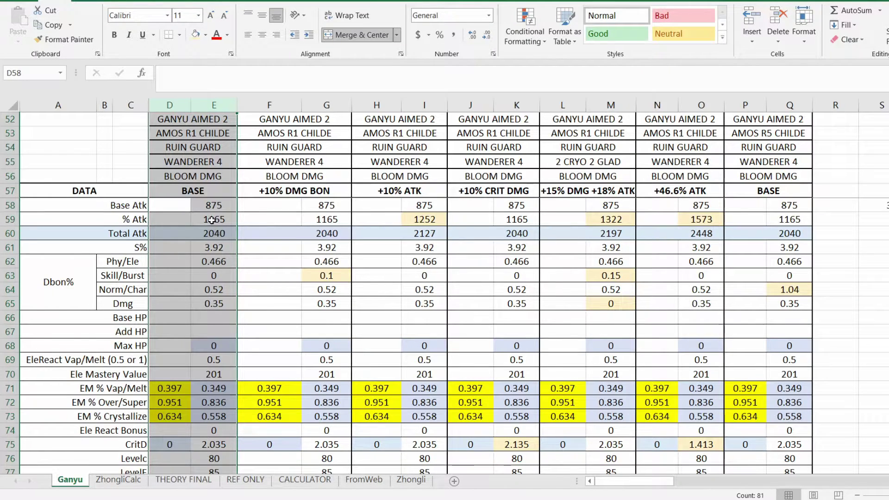
Examine the BASE column of the Ganyu worksheet, from the attack and bonus inputs down to the calculated and real damage rows.
scroll(224, 236, down, 1)
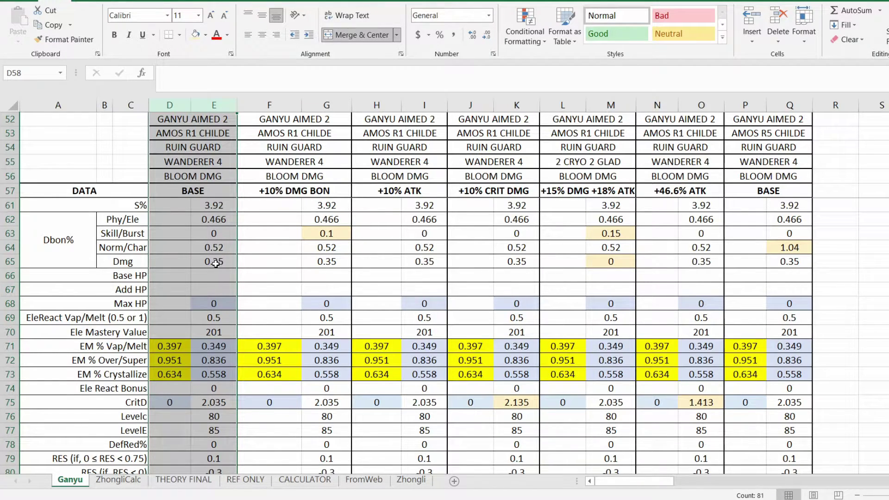
scroll(216, 263, down, 2)
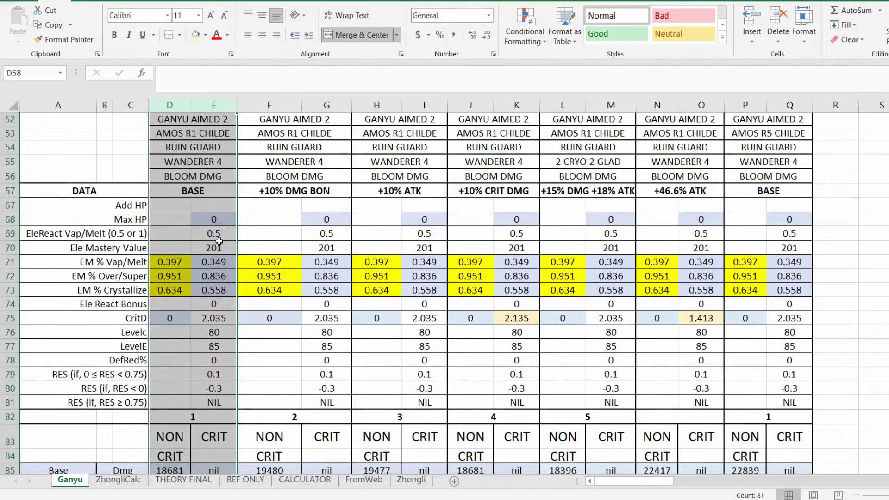
scroll(219, 241, down, 1)
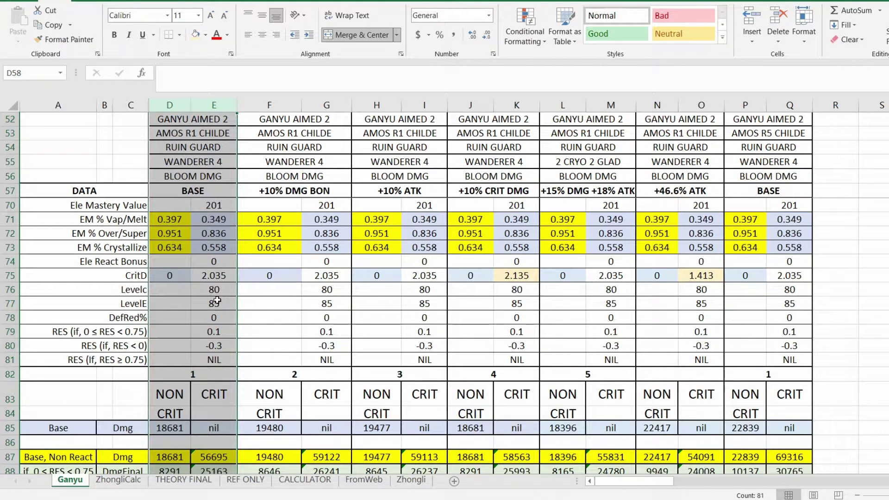
scroll(204, 250, down, 2)
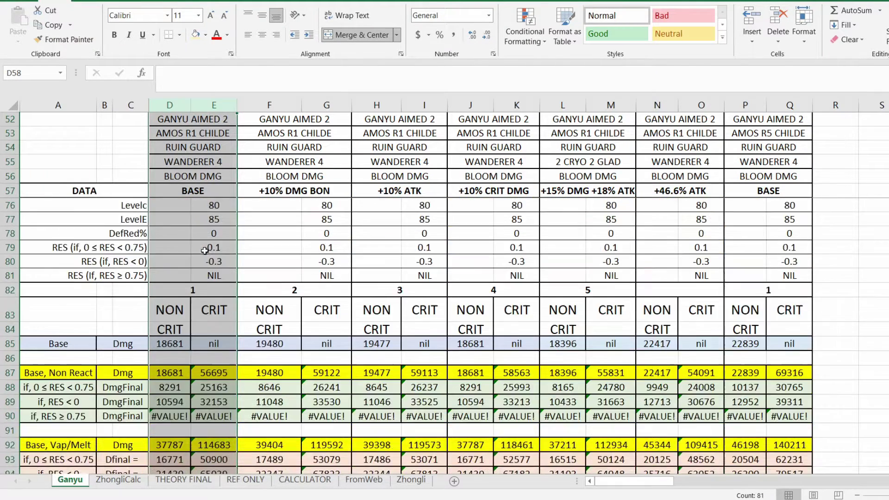
scroll(204, 250, down, 1)
scroll(204, 246, down, 1)
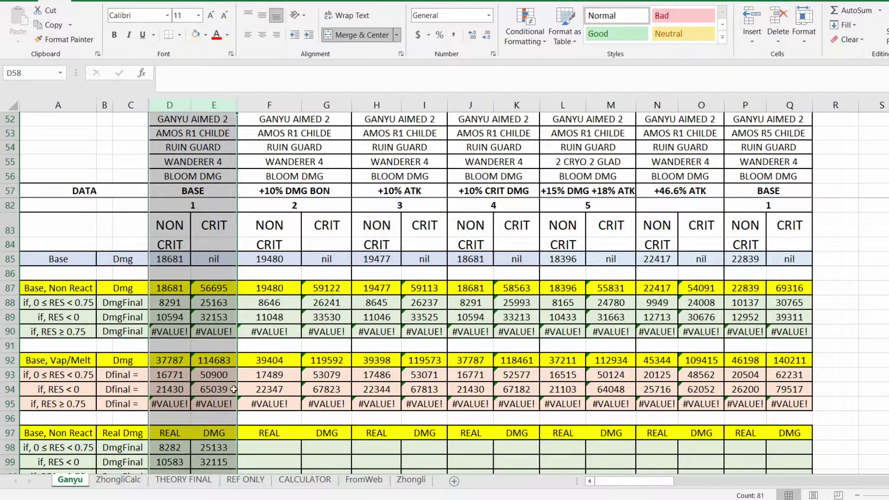
scroll(222, 305, down, 2)
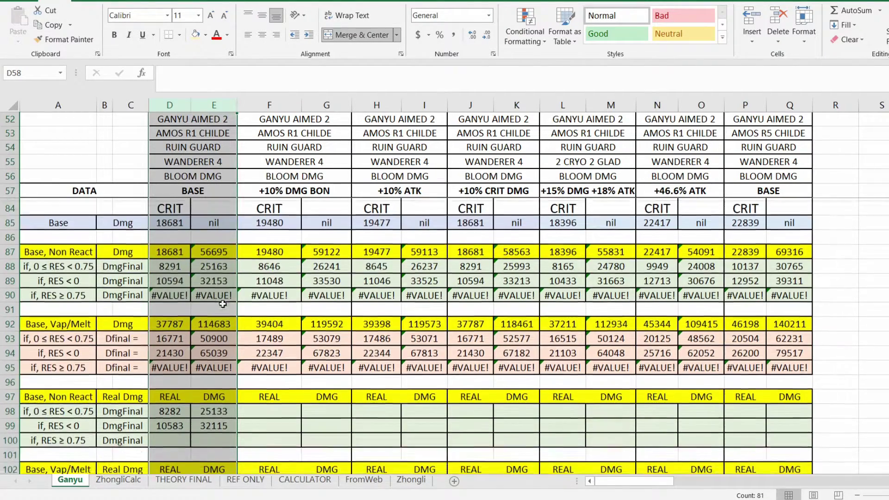
Compare the BASE column's calculated damage with its real damage rows and the error calculations for non-reaction and reaction hits.
scroll(223, 304, up, 1)
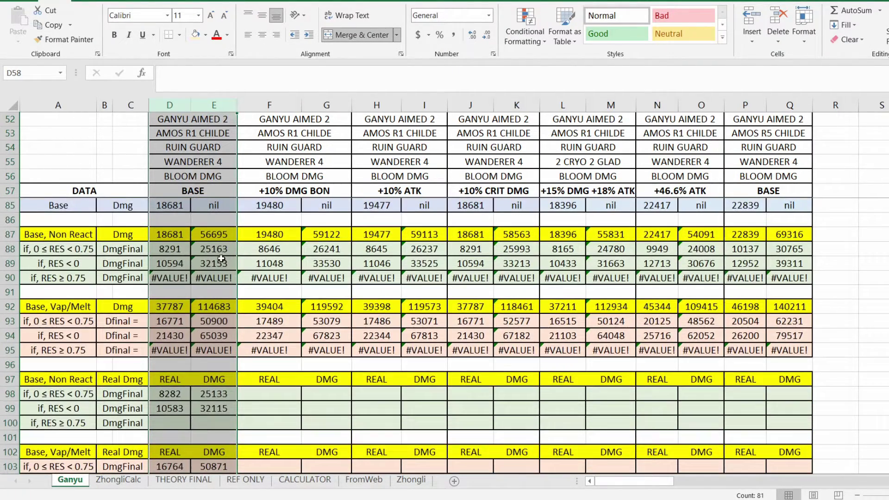
scroll(221, 259, down, 3)
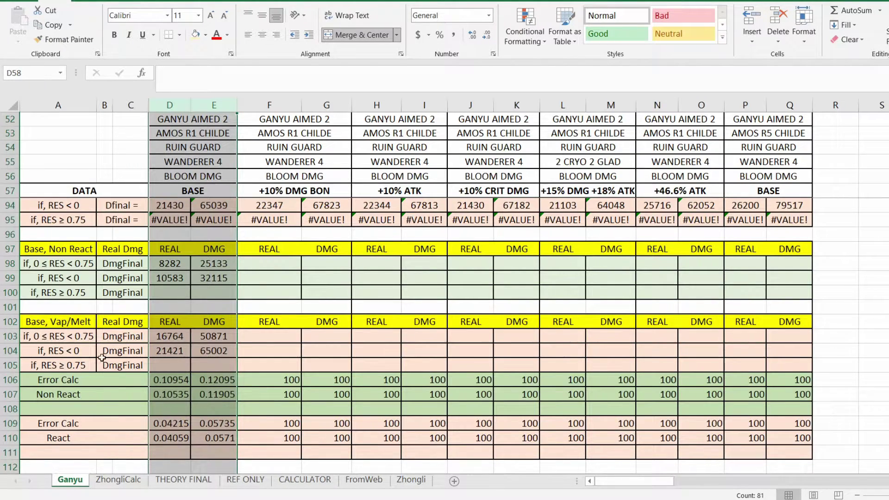
scroll(138, 359, up, 1)
scroll(77, 275, up, 1)
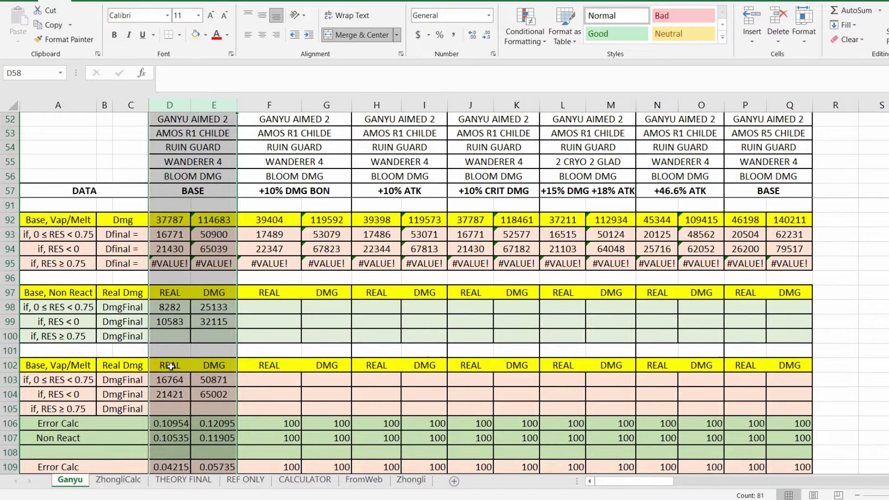
scroll(185, 379, down, 1)
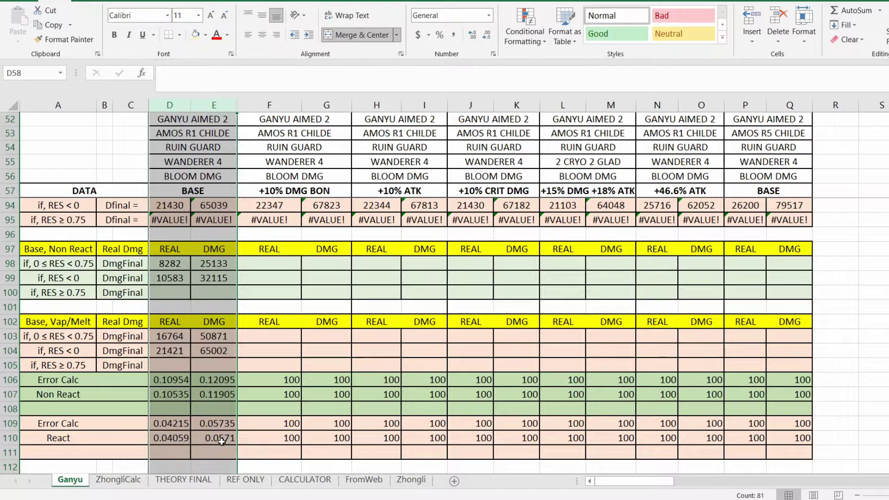
scroll(214, 432, up, 2)
scroll(199, 433, up, 1)
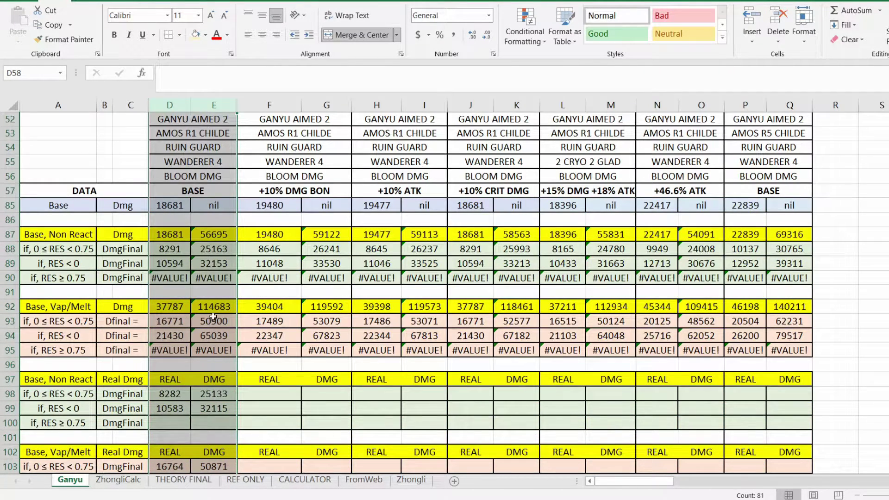
scroll(216, 332, down, 2)
scroll(217, 327, up, 3)
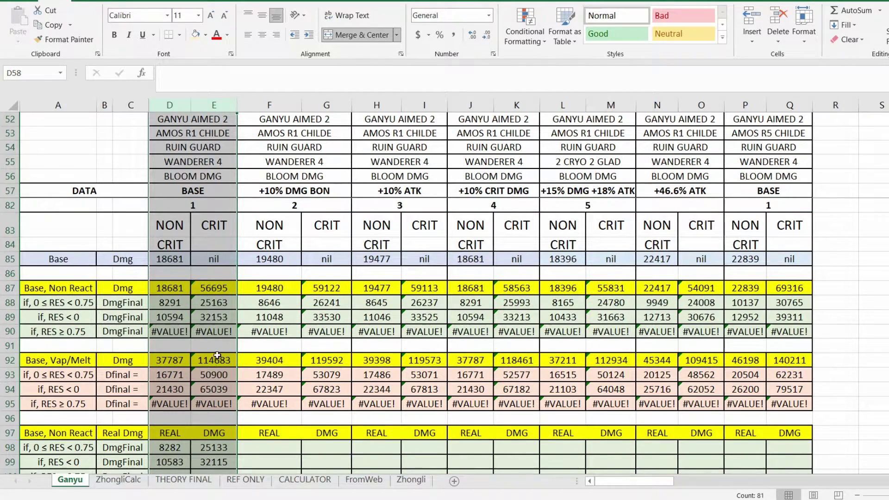
scroll(209, 357, up, 3)
scroll(205, 352, down, 3)
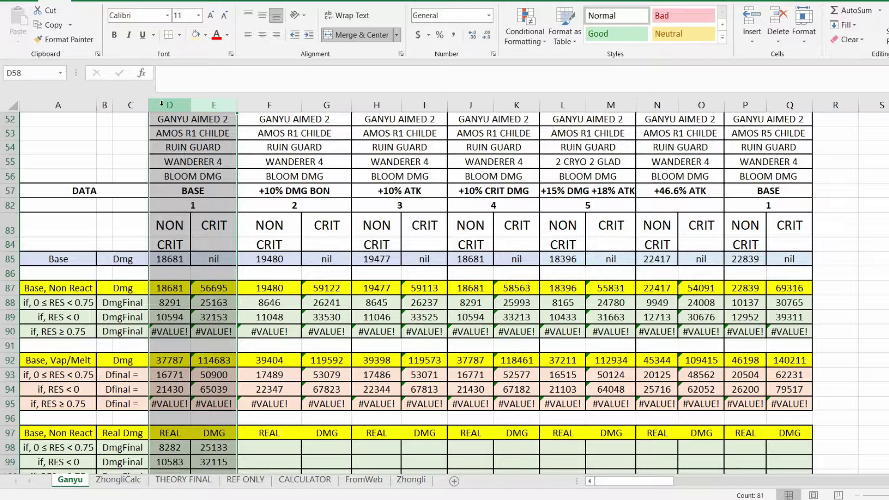
Select columns D to K and compare the inputs and damage of the BASE, +10% DMG BON, +10% ATK and +10% CRIT DMG setups.
drag(156, 105, 520, 106)
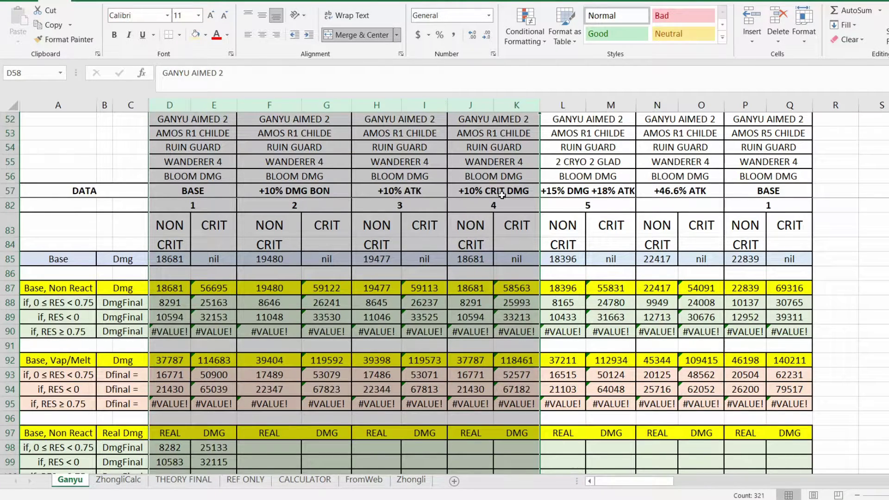
key(ctrl+shift+9)
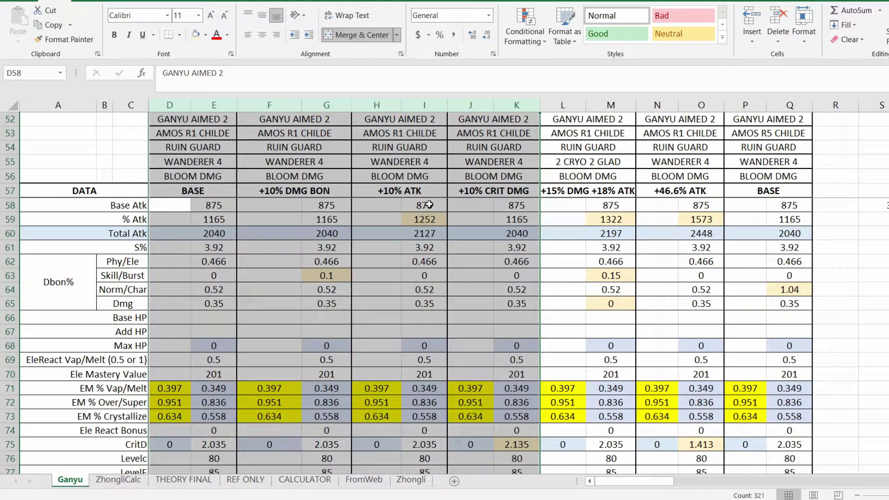
scroll(428, 203, down, 4)
scroll(428, 202, down, 4)
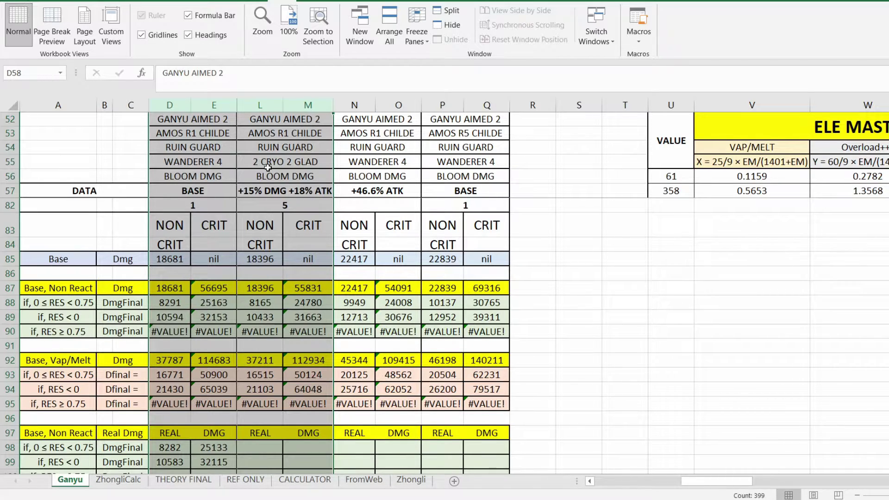
Compare the BASE Wanderer 4 setup with the 2 Cryo 2 Glad (+15% DMG +18% ATK) setup, from the attack inputs down to the damage rows.
scroll(789, 300, up, 5)
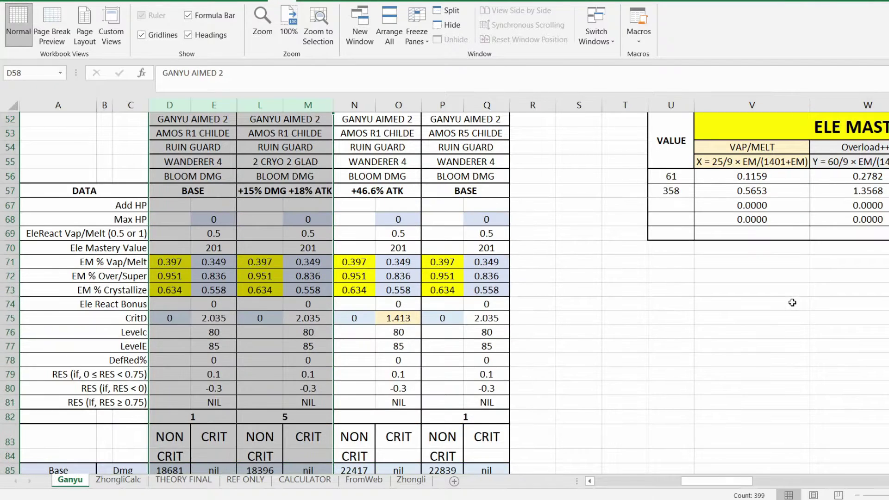
scroll(792, 302, up, 3)
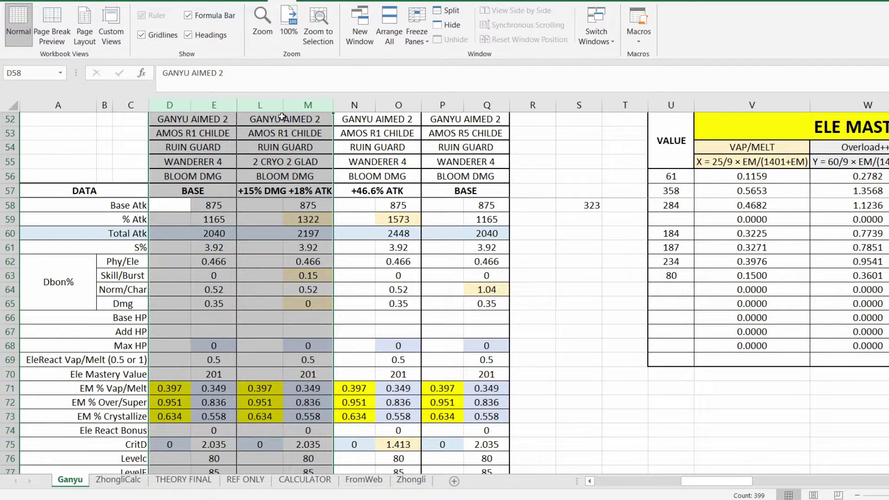
scroll(279, 169, down, 1)
scroll(279, 224, up, 1)
scroll(311, 267, down, 1)
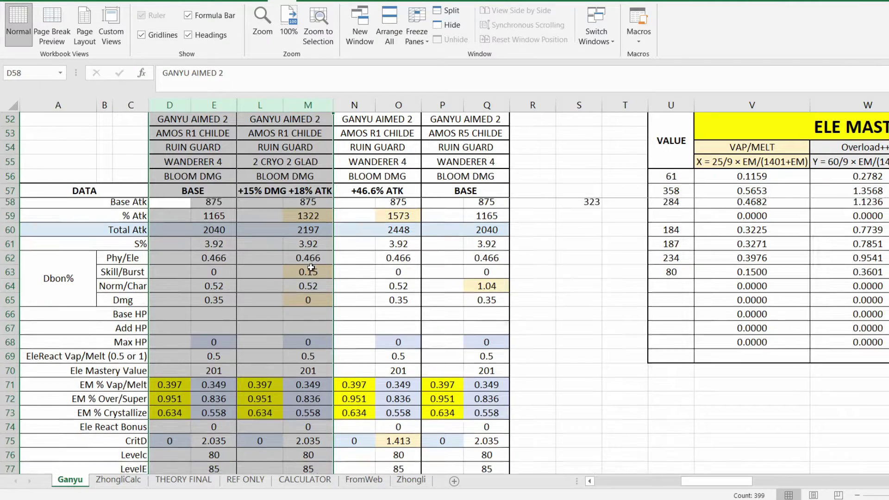
scroll(311, 268, down, 8)
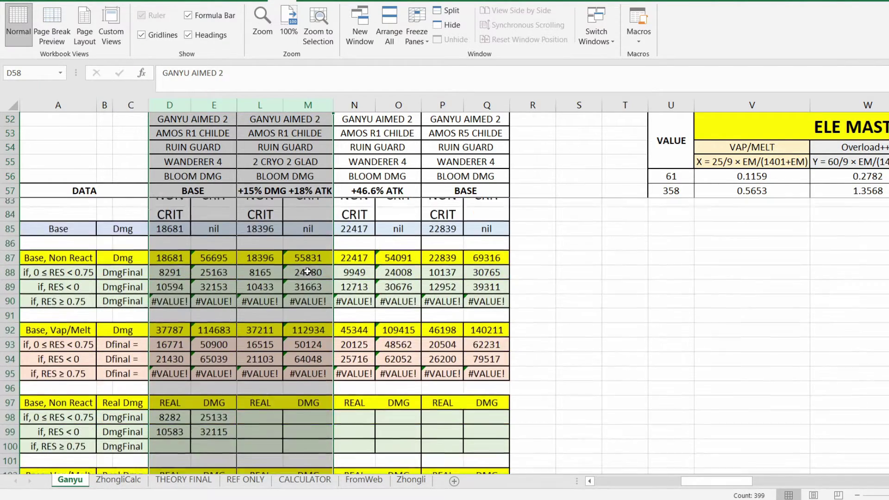
scroll(308, 272, down, 1)
scroll(308, 272, down, 1)
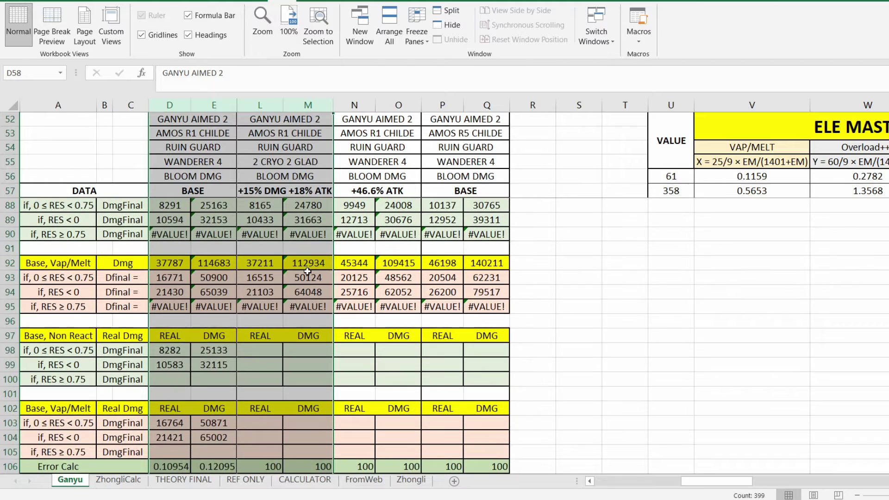
scroll(308, 272, up, 1)
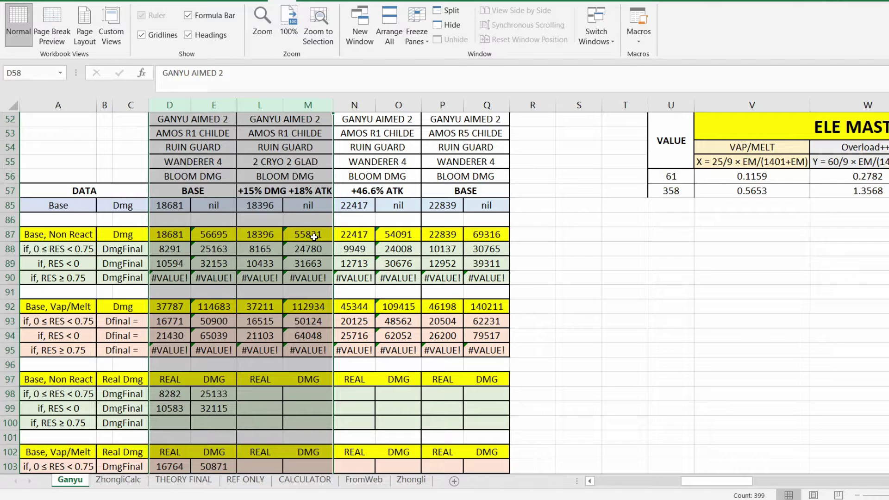
Highlight the +46.6% ATK columns N and O and compare their inputs and damage rows with the BASE setup.
scroll(314, 250, right, 2)
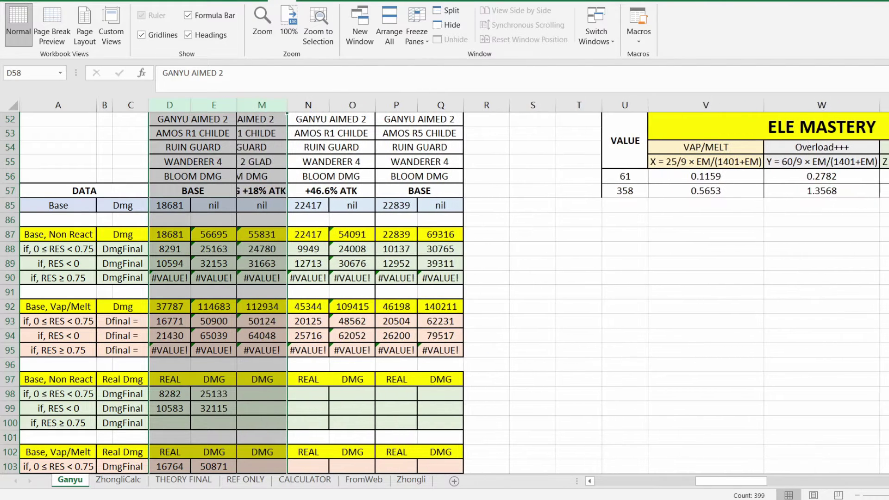
scroll(322, 288, up, 9)
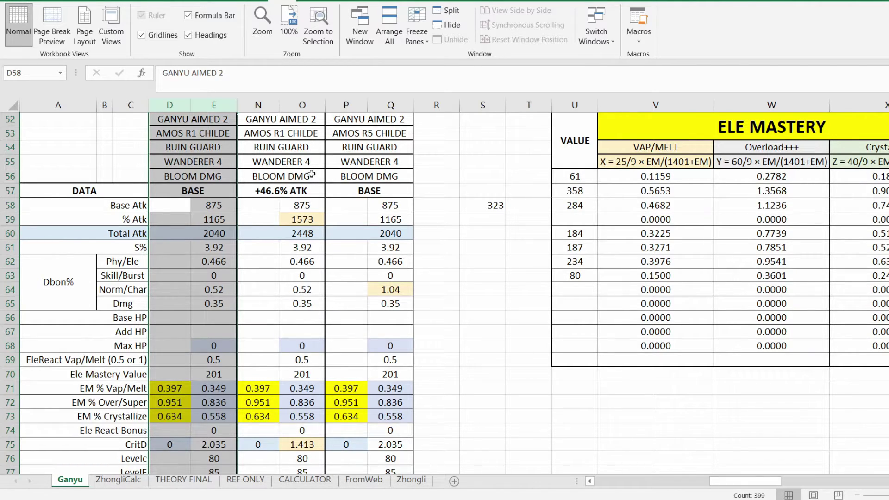
drag(270, 105, 288, 105)
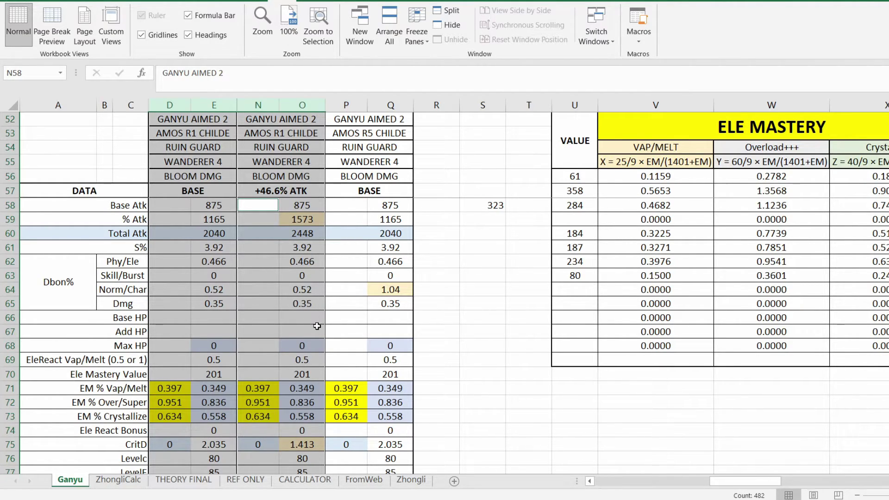
scroll(314, 327, down, 1)
scroll(314, 327, down, 2)
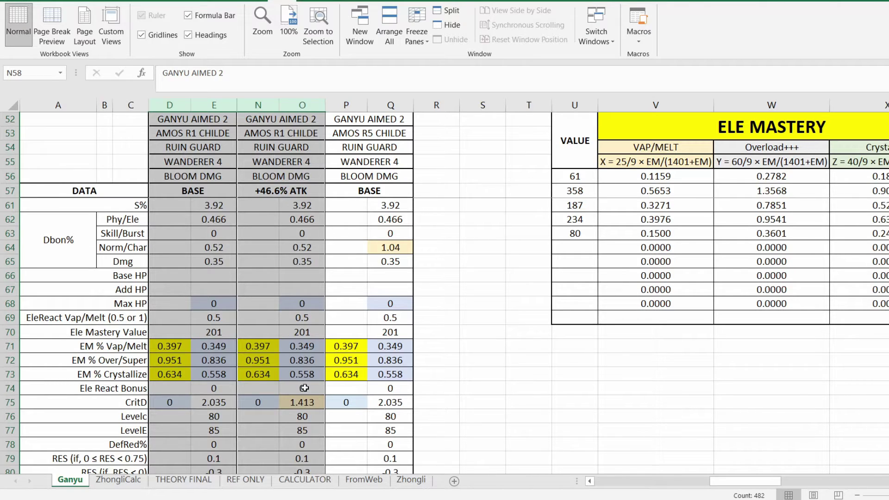
scroll(303, 388, down, 3)
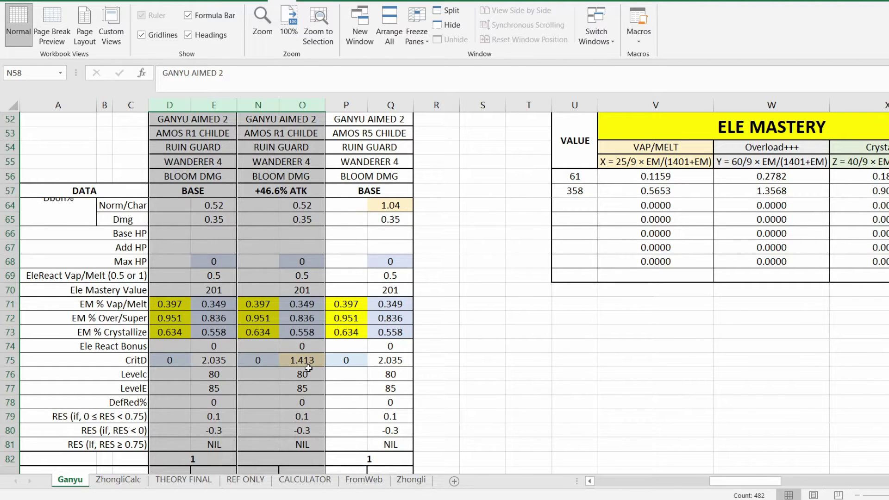
scroll(352, 306, down, 1)
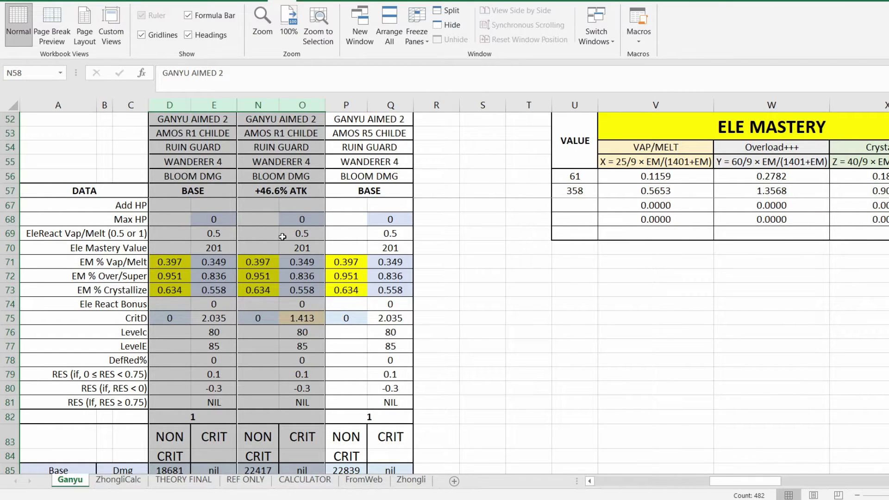
scroll(286, 255, down, 5)
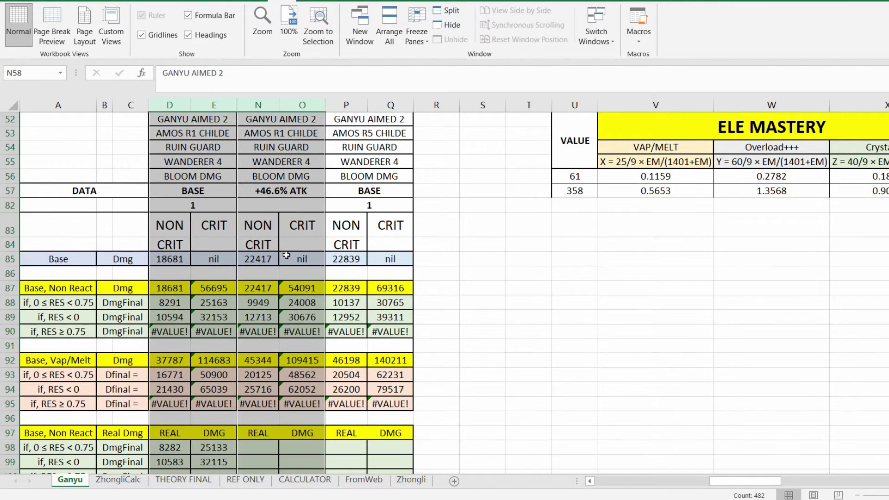